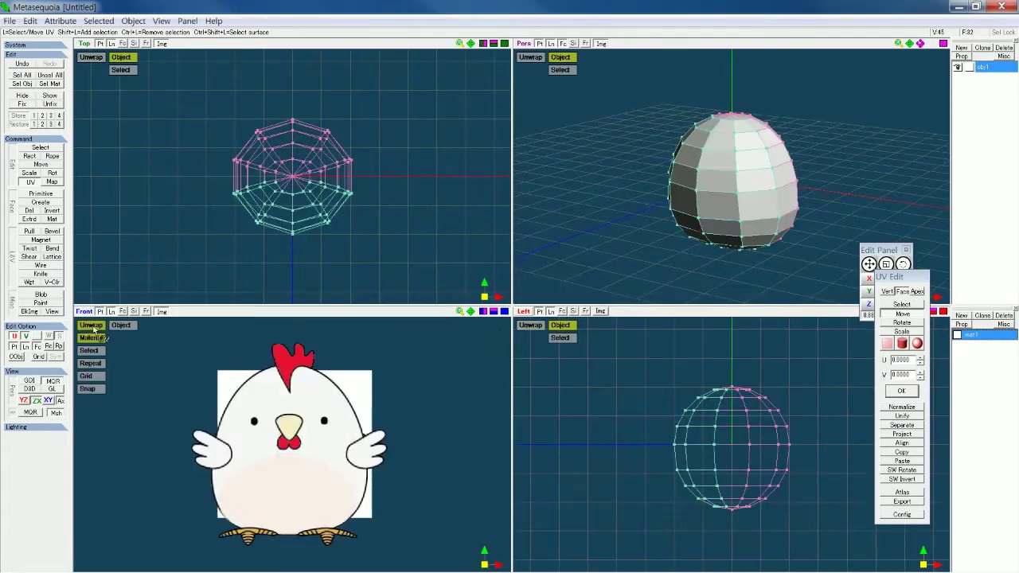
Preview the UV unwrap display in the top and perspective views and switch the UV editing mode to selection
left_click(92, 58)
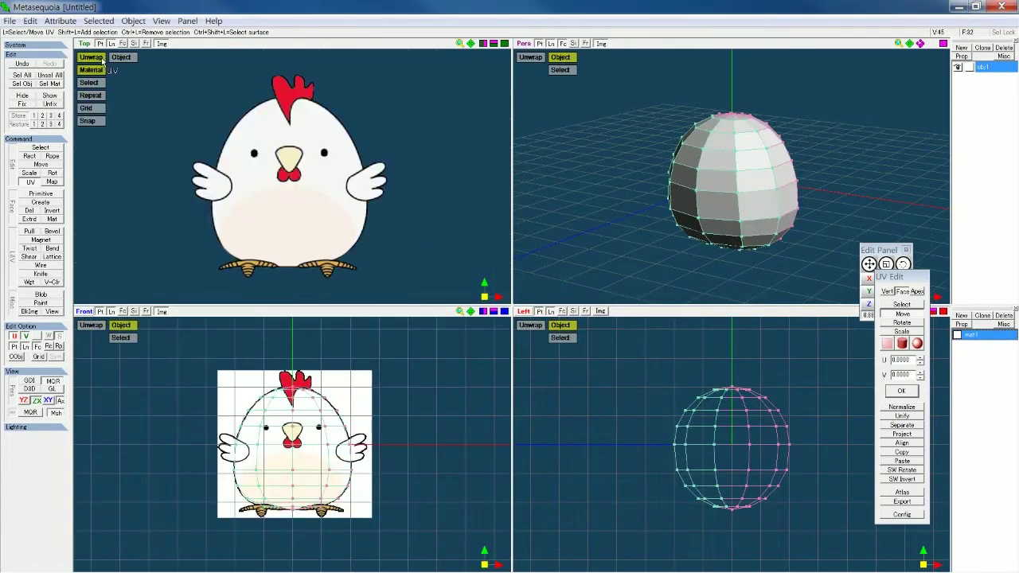
left_click(534, 58)
left_click(904, 307)
left_click(904, 502)
key("Escape")
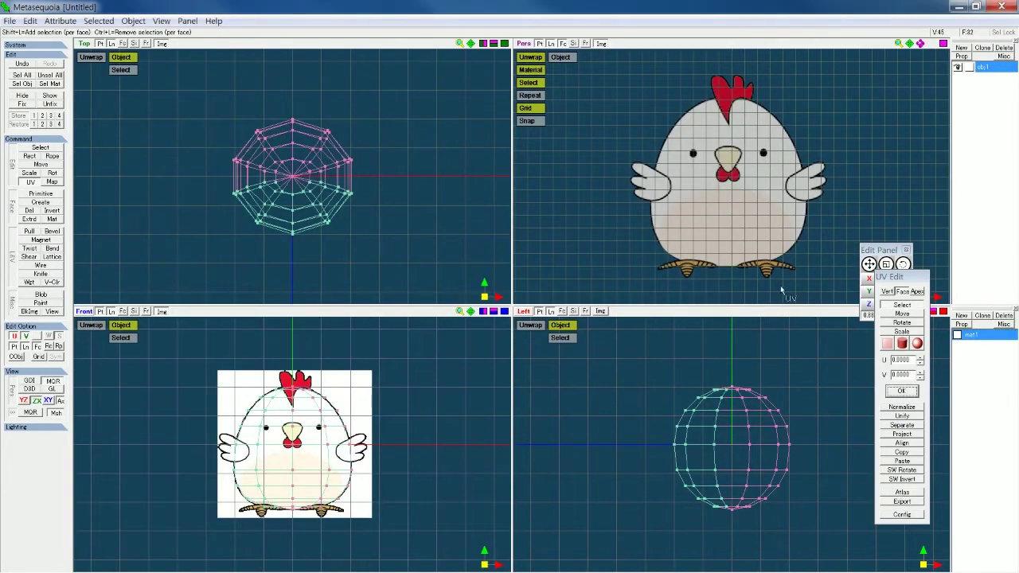
Display the UV islands over the chicken texture in the front view, limited to the selected faces, within the four-view layout
left_click(505, 312)
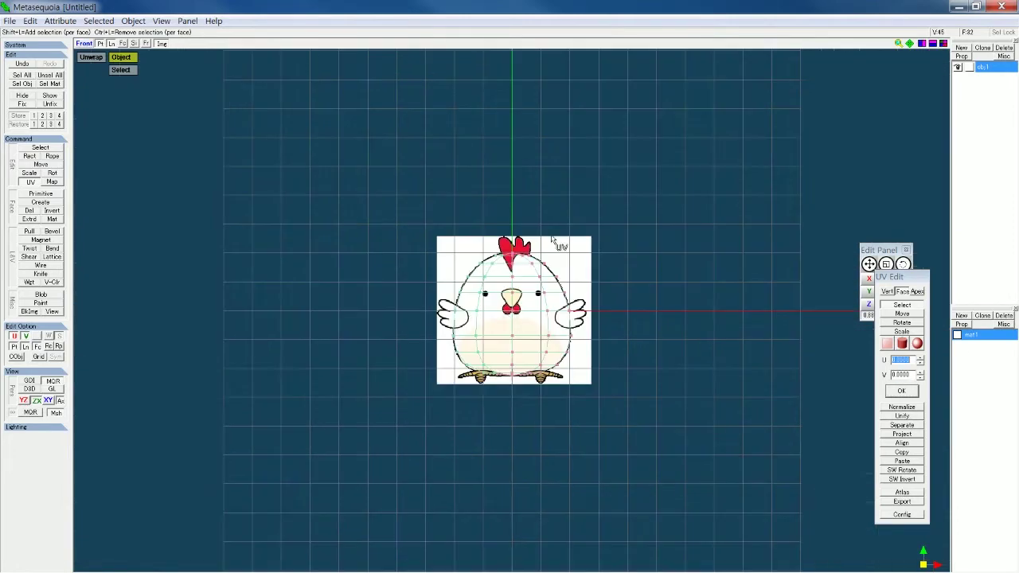
scroll(731, 211, "up", 5)
left_click(122, 44)
left_click(40, 148)
left_click(41, 303)
left_click(30, 182)
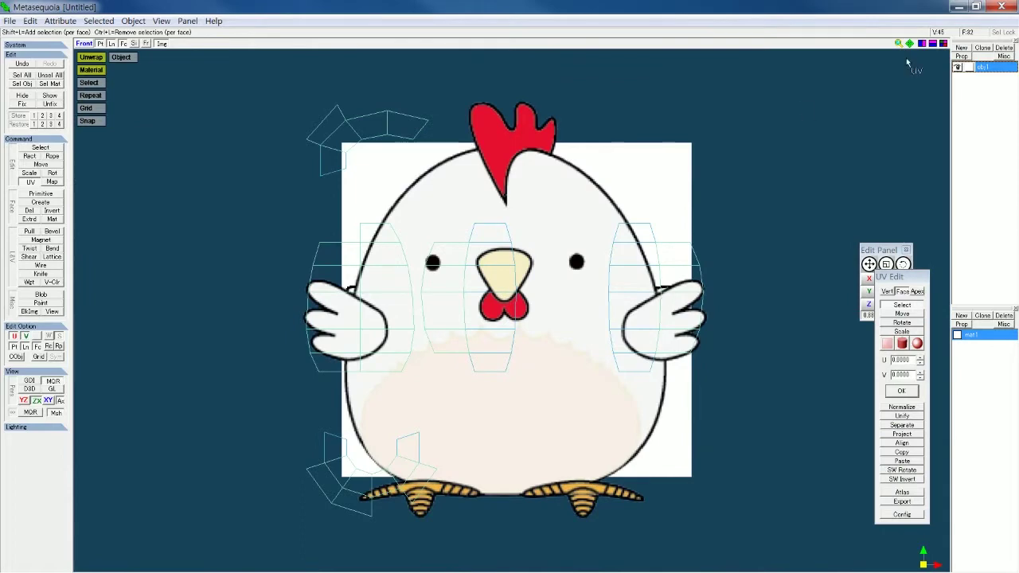
left_click(943, 44)
left_click(93, 351)
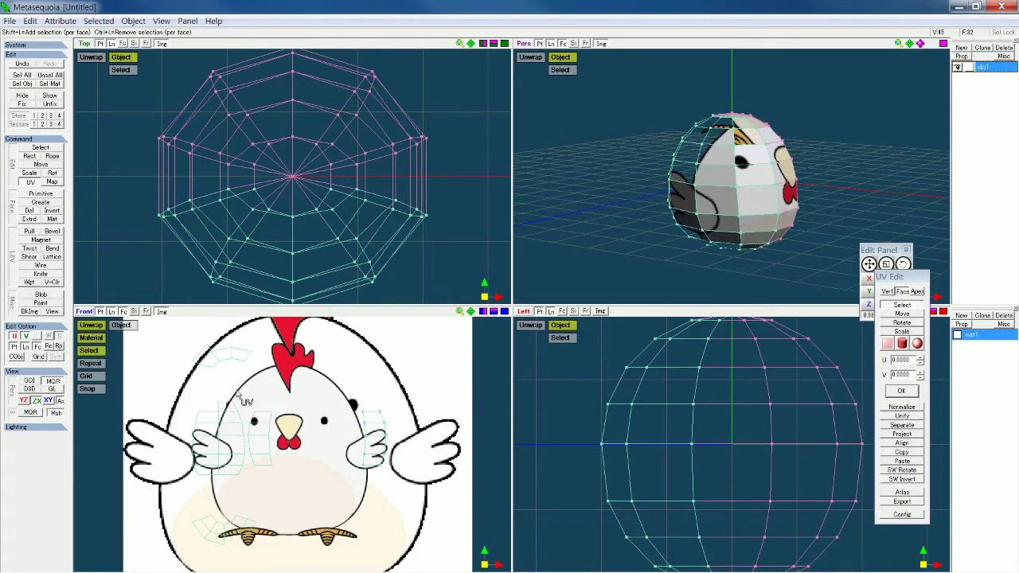
Move the UV island on the chicken's right-hand wing across the texture to beyond its left-hand wing
left_click(902, 314)
left_click_drag(369, 433, 326, 415)
right_click_drag(666, 270, 820, 257)
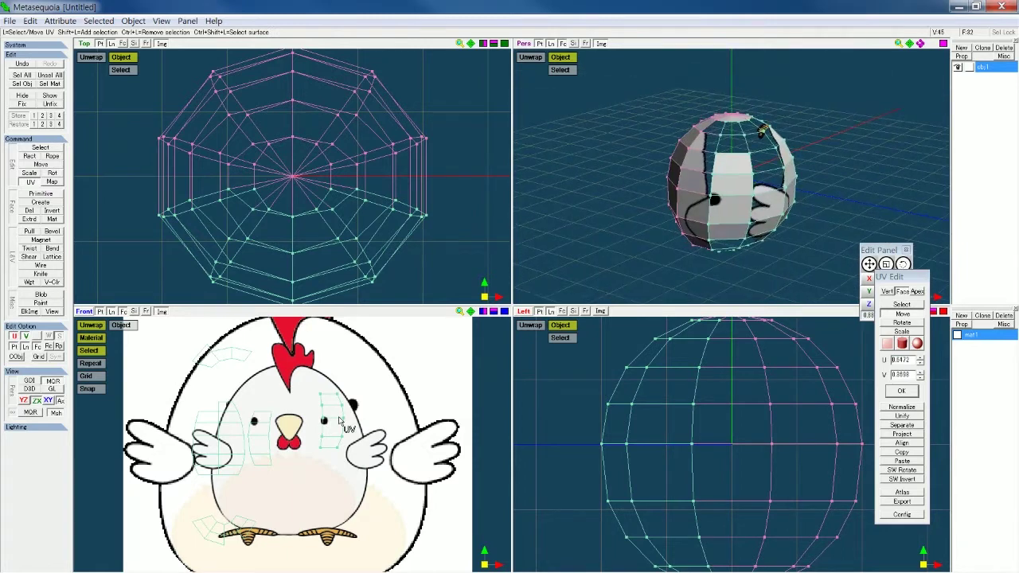
left_click_drag(321, 405, 146, 439)
Enlarge the front view to a two-view layout and move another UV island onto the chicken's right-hand wing
left_click(493, 312)
left_click(902, 305)
left_click(912, 313)
left_click_drag(486, 413, 553, 432)
right_click_drag(621, 253, 445, 249)
left_click_drag(555, 436, 580, 453)
Move the front-facing UV island onto the beak and align it so the face is centred on the model
left_click(905, 305)
left_click(903, 306)
left_click(909, 316)
left_click_drag(473, 441, 533, 437)
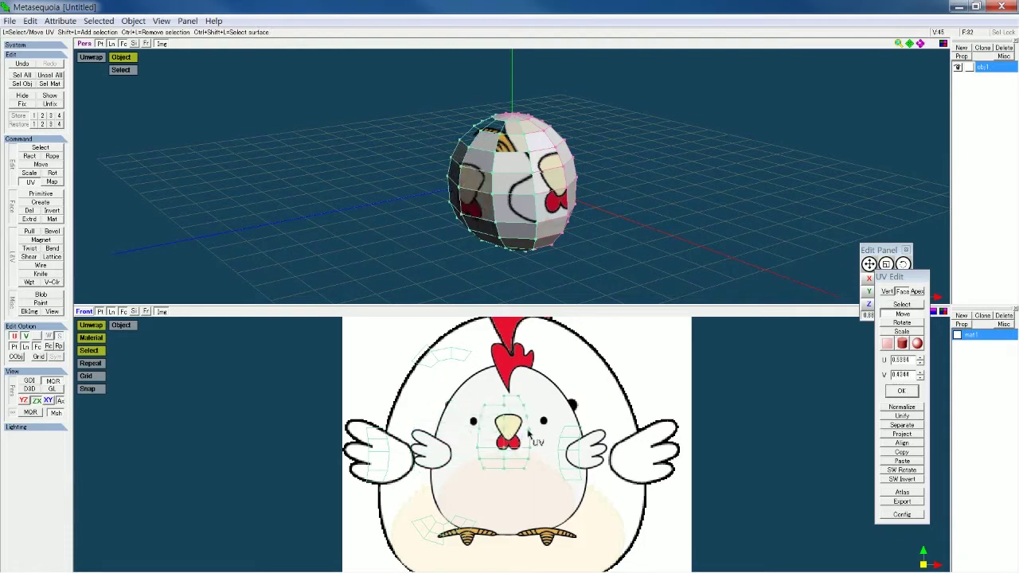
right_click_drag(620, 258, 585, 248)
left_click_drag(498, 436, 510, 432)
Move the upper UV island down to the feet and the lower UV island up to the comb
left_click(902, 305)
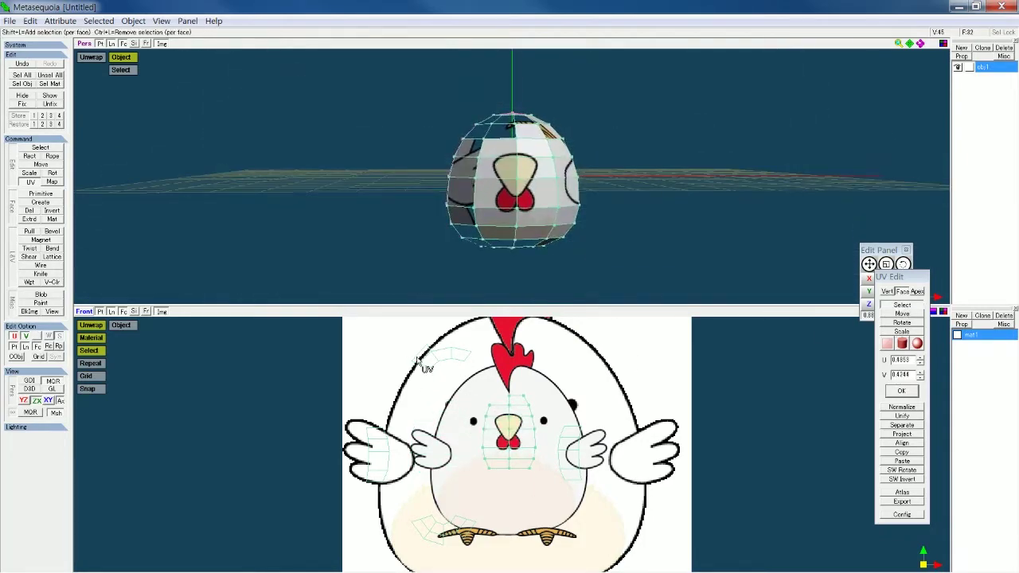
left_click(902, 314)
left_click_drag(439, 363, 509, 516)
key("s")
left_click(903, 314)
left_click_drag(459, 527, 525, 376)
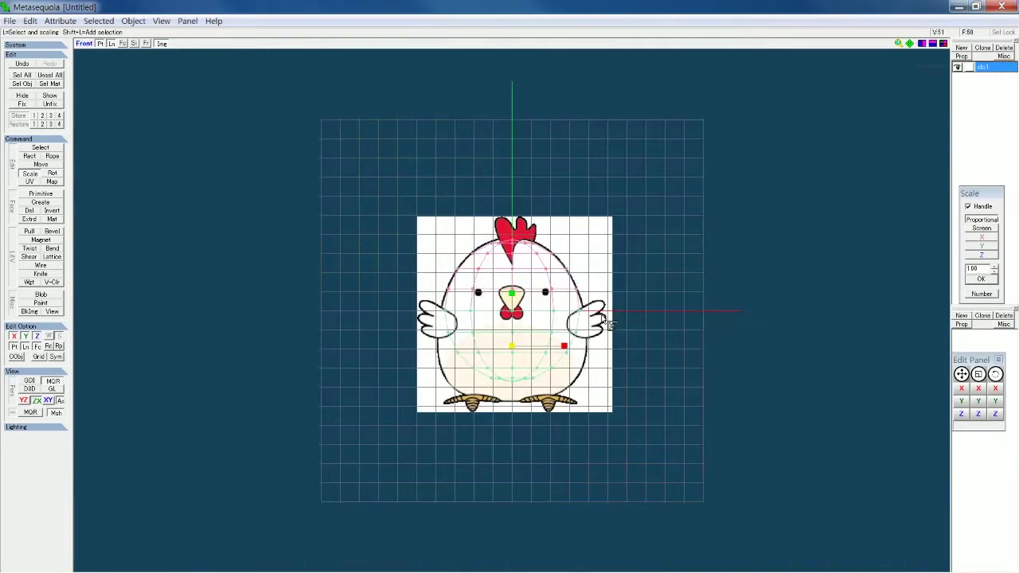
Remove the upper ring from the vertex selection and scale the remaining lower rings by about 1.10 towards the chicken's outline
scroll(744, 254, "up", 3)
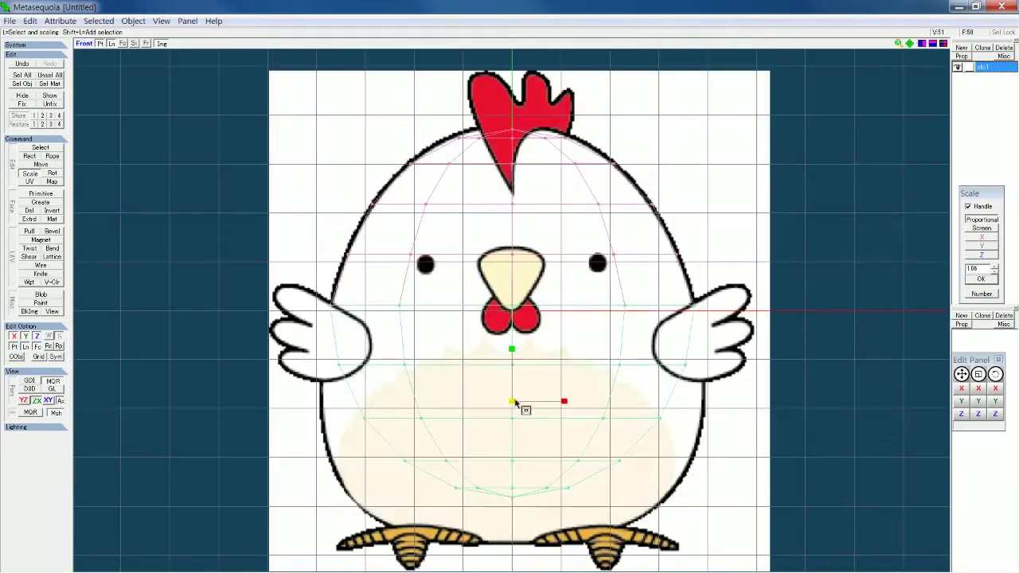
key("r")
left_click_drag(700, 353, 317, 285, "ctrl")
key("q")
left_click_drag(512, 431, 524, 435)
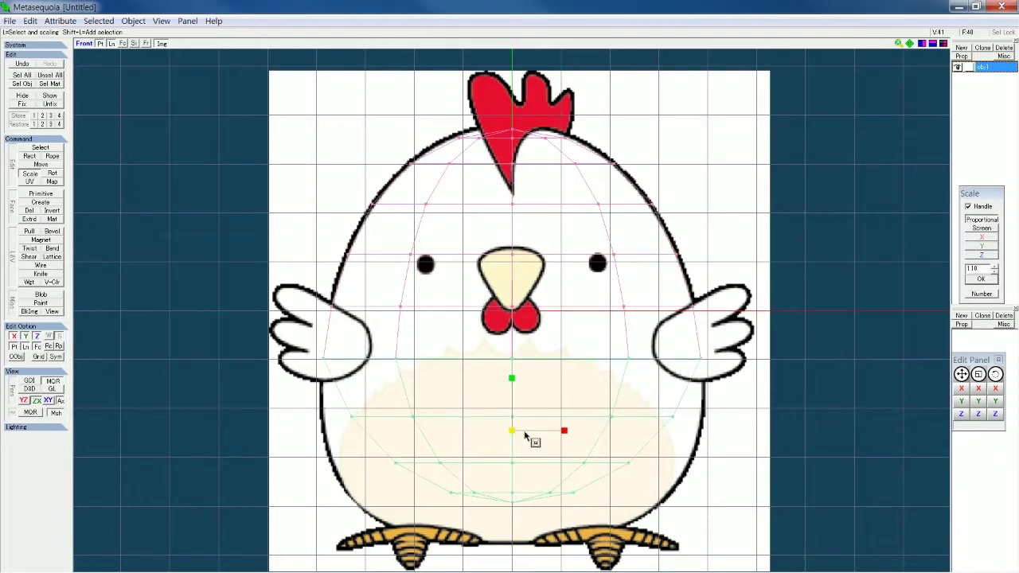
Deselect the fitted wing-level ring and scale the vertex rings below it outward, undoing the extra downward move
left_click(45, 155)
key("s")
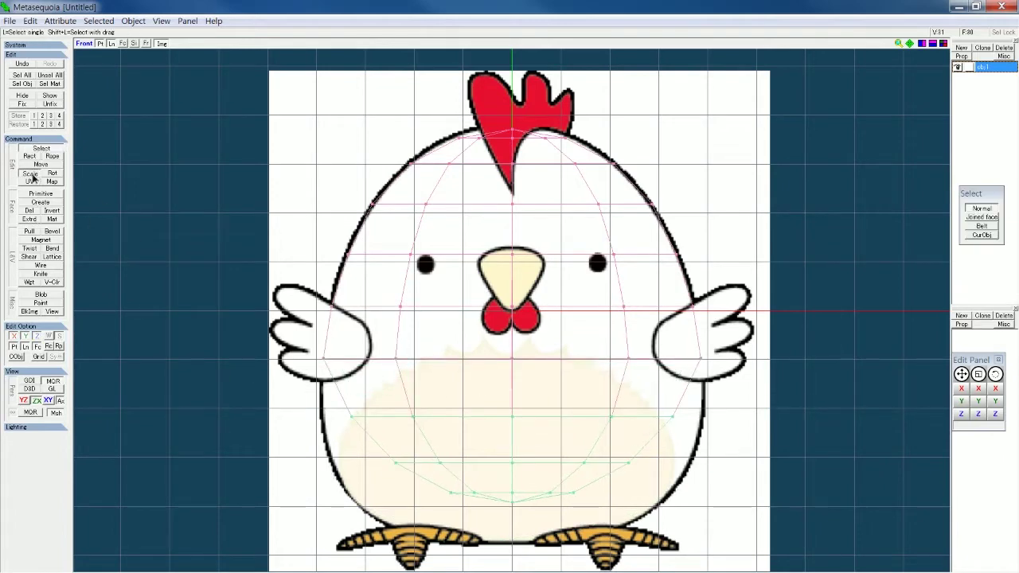
left_click(32, 176)
left_click_drag(513, 461, 529, 466)
left_click_drag(961, 405, 943, 410)
left_click(43, 191)
key("ctrl+z")
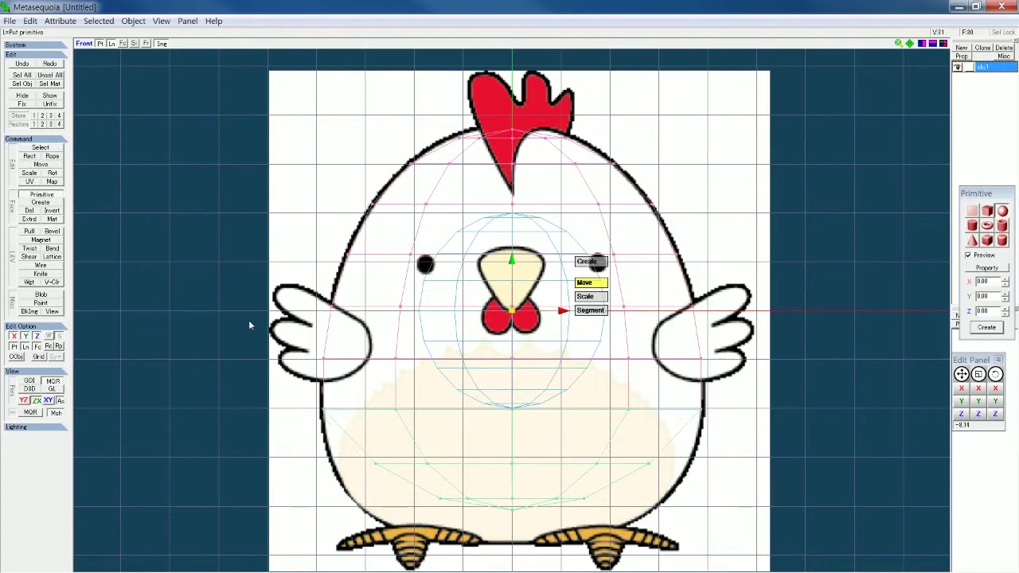
Lower the selected rings, deselect the topmost one, and widen and lower the remaining rings to follow the belly outline
left_click(53, 156)
left_click_drag(962, 402, 956, 405)
mouse_move(297, 457)
left_mouse_down()
mouse_move(667, 449)
mouse_move(346, 481)
left_mouse_up()
left_click(30, 174)
left_click_drag(512, 496, 545, 506)
left_click_drag(962, 402, 958, 406)
left_click_drag(512, 502, 516, 503)
Reduce the selection to the bottom ring and pole, then scale and lower them to the base of the chicken's body
left_click(51, 157)
mouse_move(343, 500)
left_mouse_down()
mouse_move(449, 496)
mouse_move(350, 542)
left_mouse_up()
key("s")
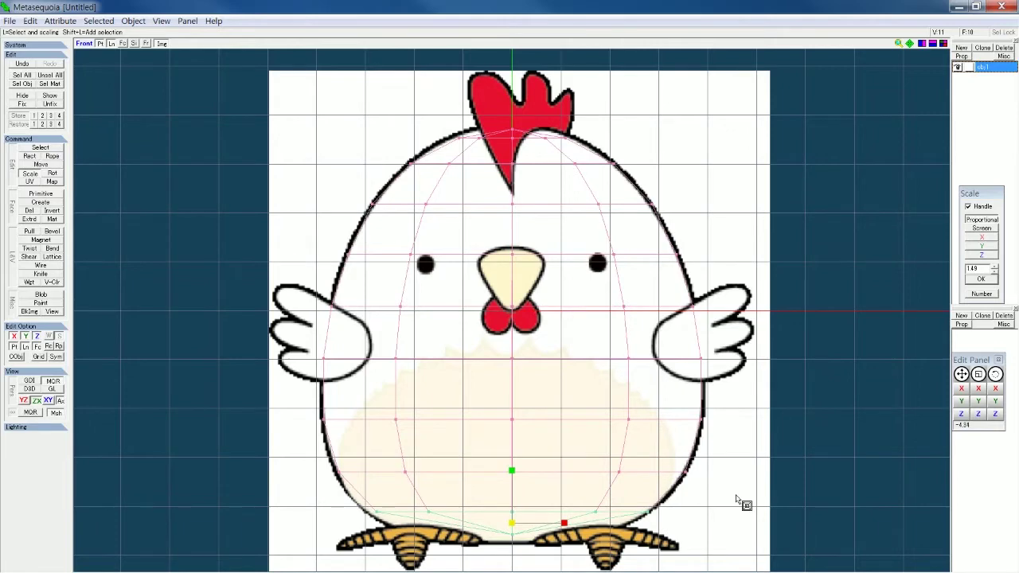
left_click_drag(962, 403, 937, 416)
left_click_drag(512, 553, 448, 544)
left_click_drag(960, 405, 958, 398)
Select the lower belly ring, move it down and scale it to match the chicken's outline
left_click(53, 157)
left_click_drag(286, 462, 350, 497)
left_click_drag(962, 402, 950, 406)
key("s")
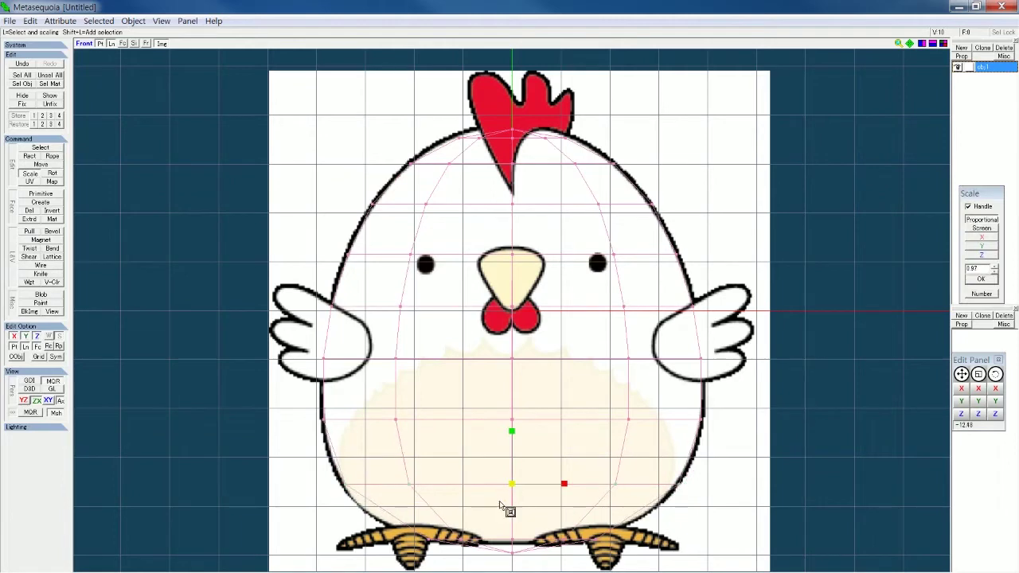
left_click_drag(962, 402, 951, 412)
left_click_drag(512, 498, 504, 502)
Select only the middle belly ring, move it down about 16.82 and scale it by about 0.98 to fit the outline
key("g")
mouse_move(200, 348)
left_mouse_down()
mouse_move(730, 452)
mouse_move(239, 449)
left_mouse_up()
mouse_move(962, 401)
left_mouse_down()
mouse_move(952, 411)
mouse_move(962, 402)
left_mouse_up()
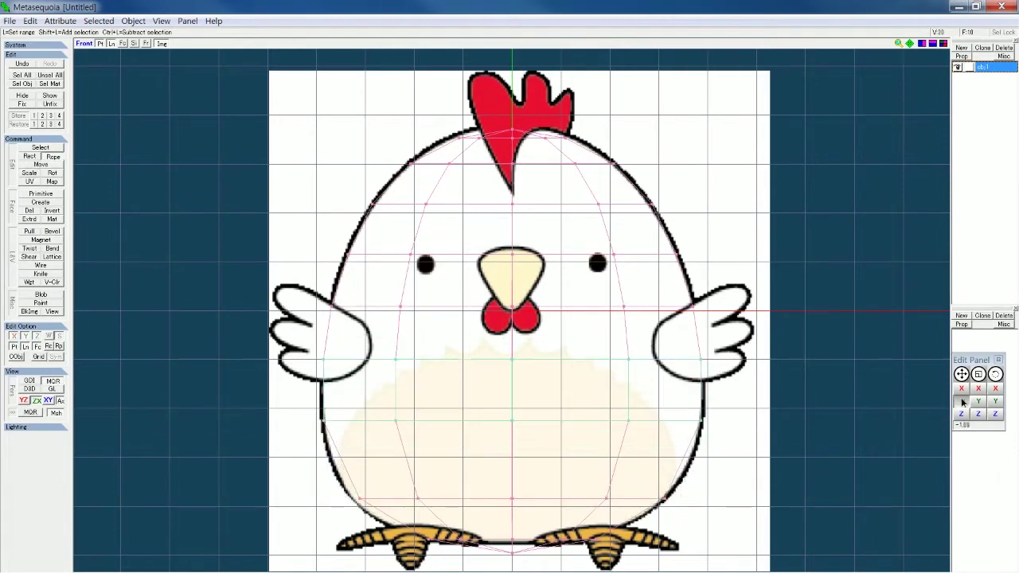
left_click_drag(302, 396, 255, 446)
key("s")
left_click_drag(962, 402, 947, 416)
left_click_drag(514, 443, 514, 446)
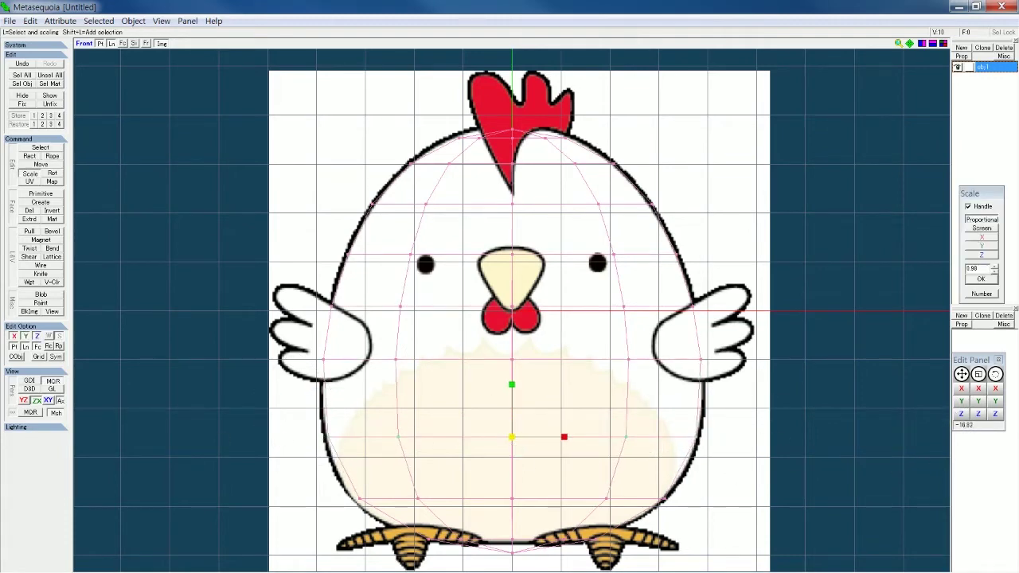
Return to the four-view layout, hide the front view's background image and show the model's faces there
key("F1")
scroll(482, 436, "down", 8)
mouse_move(483, 436)
right_mouse_down()
mouse_move(616, 347)
mouse_move(596, 417)
mouse_move(658, 344)
right_mouse_up()
left_click(943, 44)
left_click(161, 313)
left_click(124, 312)
left_click(123, 312)
left_click(124, 312)
Create a new material and set its colour to near black
left_click(965, 316)
double_click(972, 335)
left_click(573, 274)
left_click(553, 429)
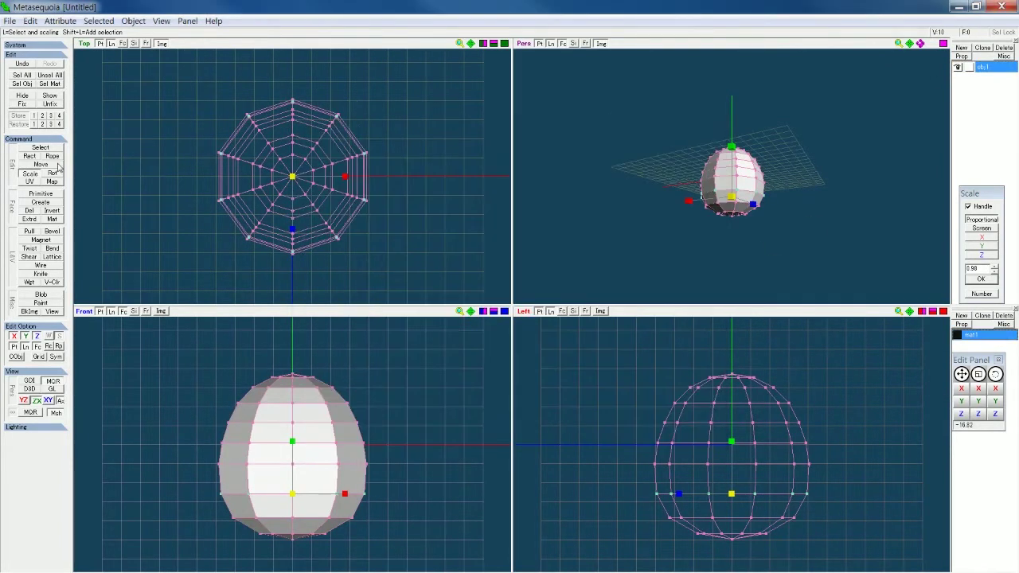
left_click(52, 248)
left_click(53, 257)
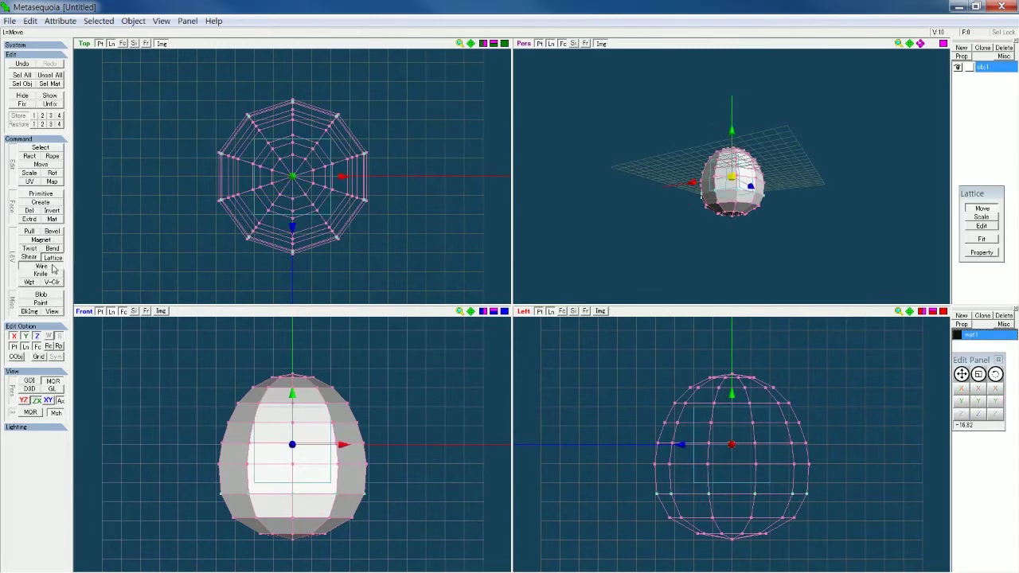
left_click(42, 266)
left_click(40, 295)
left_click(53, 182)
left_click(30, 233)
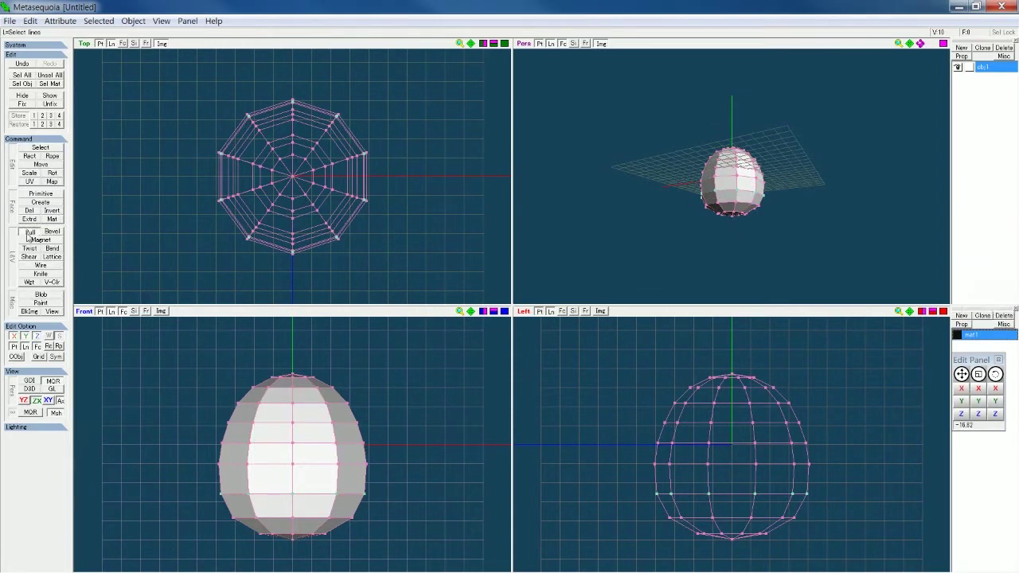
left_click(53, 283)
left_click(43, 295)
left_click(43, 303)
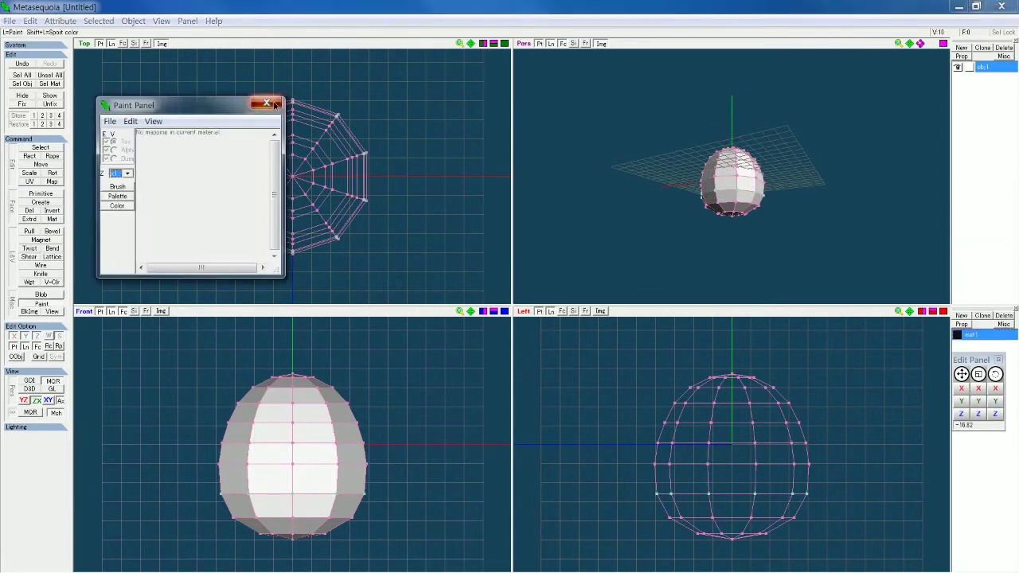
left_click(53, 173)
left_click(53, 182)
Apply the new material to all faces around the egg-shaped body with the material tool
left_click(53, 219)
scroll(750, 211, "down", 3)
scroll(751, 210, "up", 8)
right_click_drag(750, 210, 711, 212)
right_click_drag(768, 245, 649, 185)
left_click(716, 130)
mouse_move(279, 379)
left_mouse_down()
mouse_move(287, 538)
mouse_move(304, 524)
mouse_move(306, 381)
mouse_move(257, 522)
left_mouse_up()
right_click_drag(657, 291, 739, 251)
left_click_drag(736, 249, 741, 152)
mouse_move(741, 159)
right_mouse_down()
mouse_move(758, 259)
mouse_move(433, 321)
right_mouse_up()
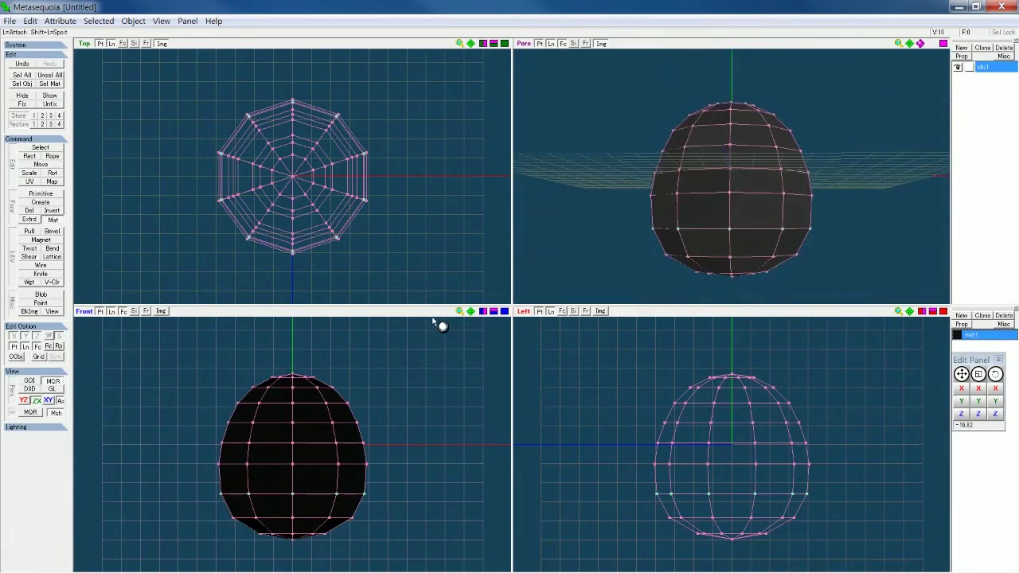
Assign the chicken image as the texture of mat1 and set the material's colour to white
left_click(38, 148)
double_click(972, 336)
left_click(659, 364)
left_click(532, 206)
left_click(637, 269)
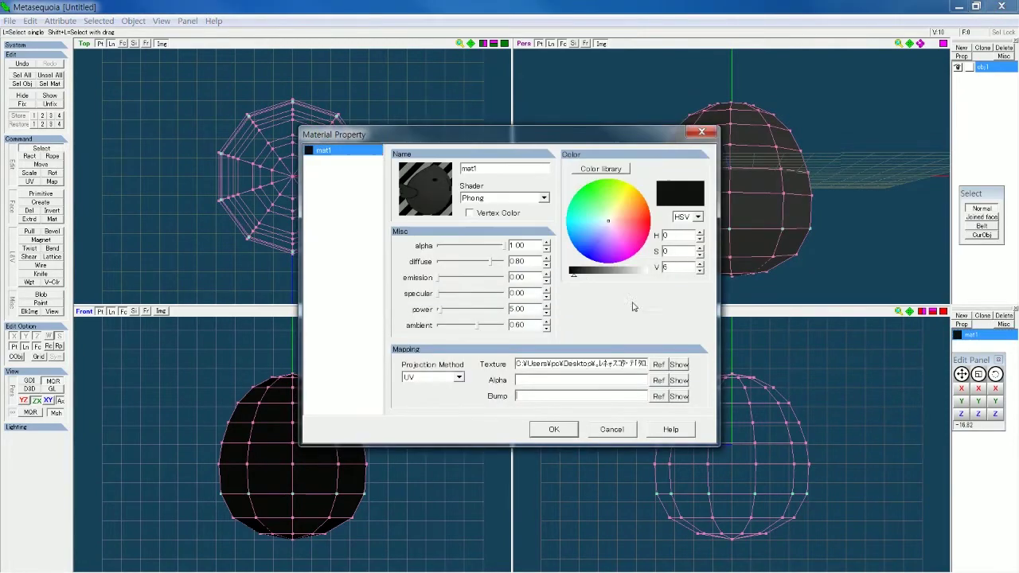
left_click(645, 274)
left_click(554, 429)
right_click_drag(789, 247, 764, 246)
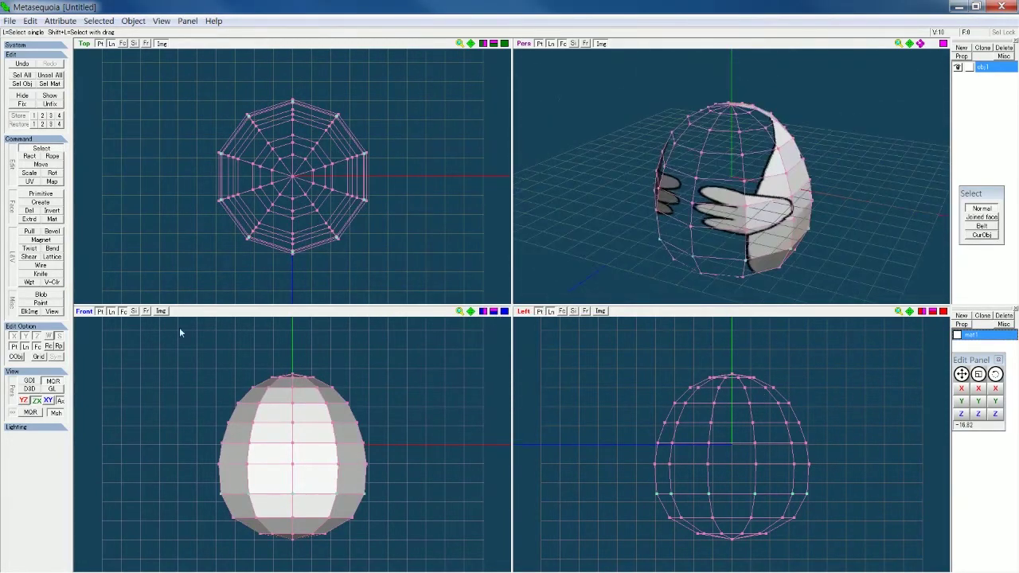
Start UV editing and show the body's unwrapped layout over the chicken texture in the front view
left_click(52, 182)
left_click(31, 182)
left_click(90, 327)
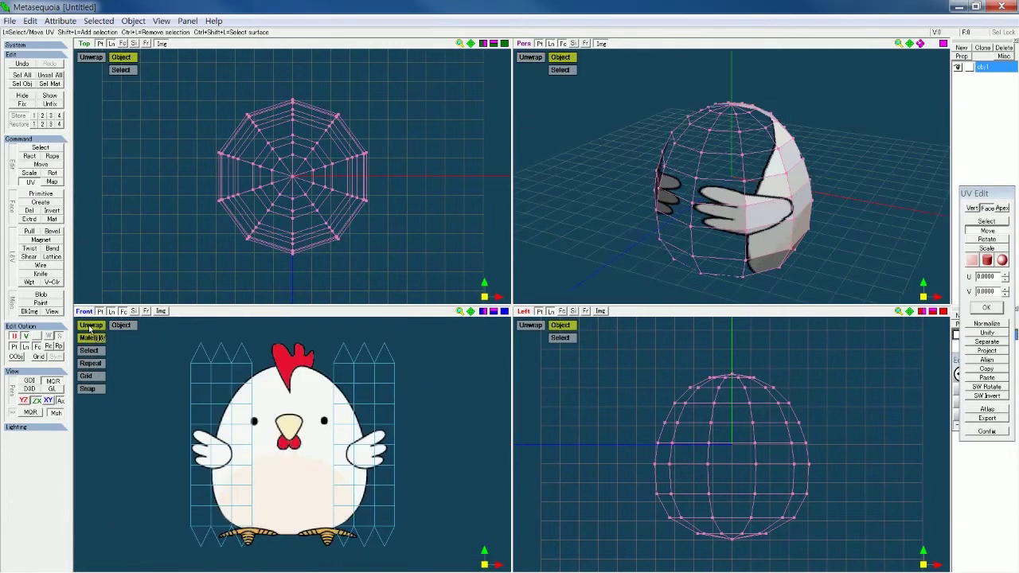
left_click(40, 164)
left_click(30, 182)
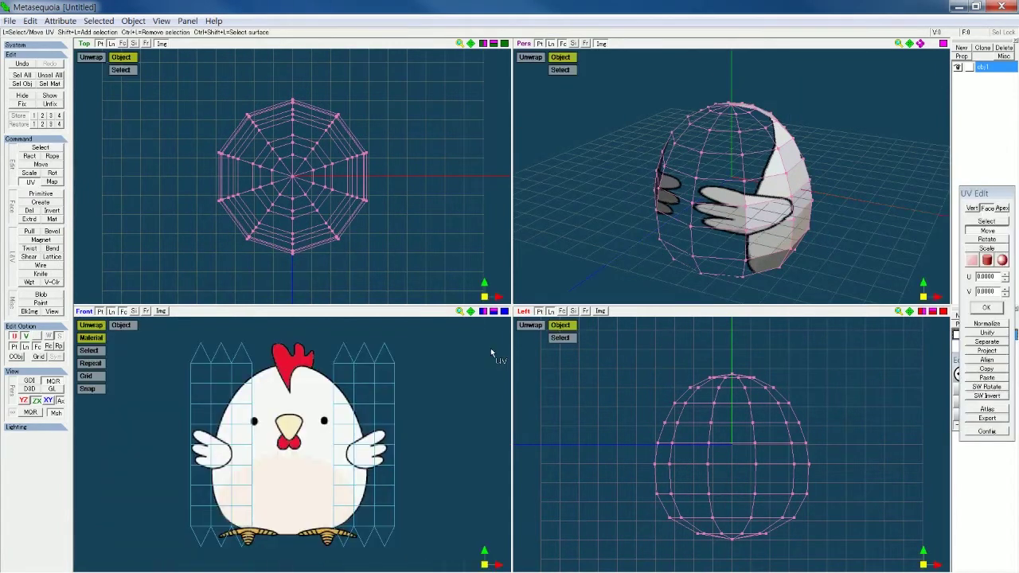
Show shaded faces in the left and top views and resume UV editing with the unwrapped layout in the front view
left_click(563, 312)
left_click(90, 58)
left_click(100, 327)
left_click(123, 44)
left_click(41, 164)
left_click(27, 183)
left_click_drag(1006, 190, 816, 243)
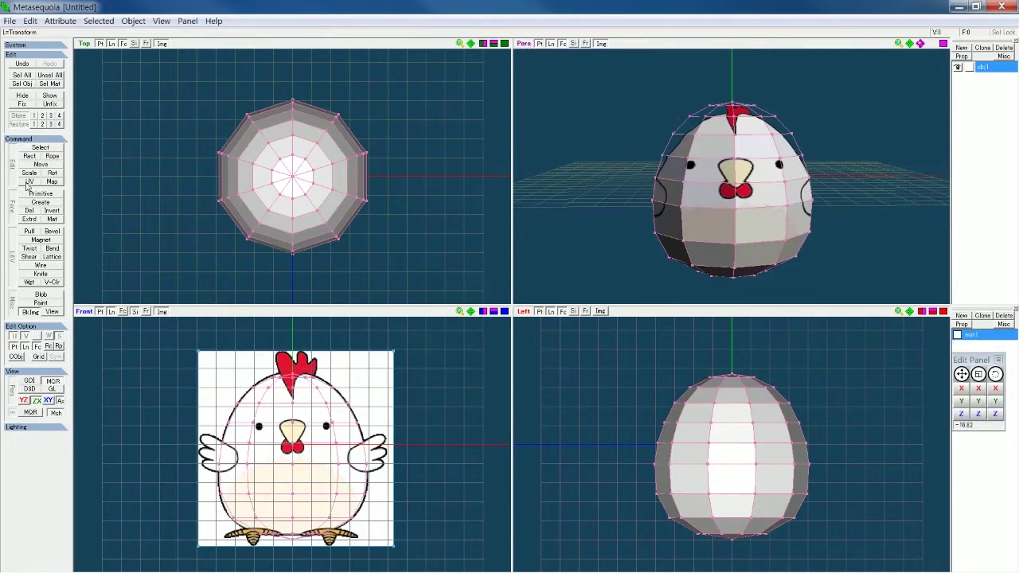
left_click(30, 181)
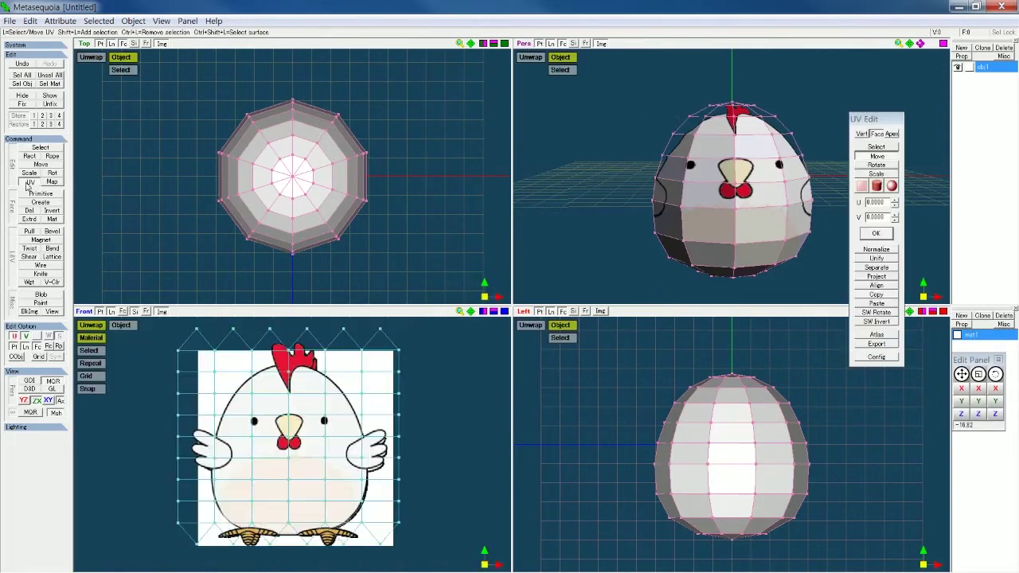
Scale the whole UV layout wider and shorter around the chicken's face
left_click(43, 152)
left_click(30, 182)
left_click(44, 150)
left_click(32, 182)
left_click(887, 174)
mouse_move(289, 437)
left_mouse_down()
mouse_move(295, 464)
mouse_move(294, 443)
left_mouse_up()
left_click_drag(292, 402, 289, 410)
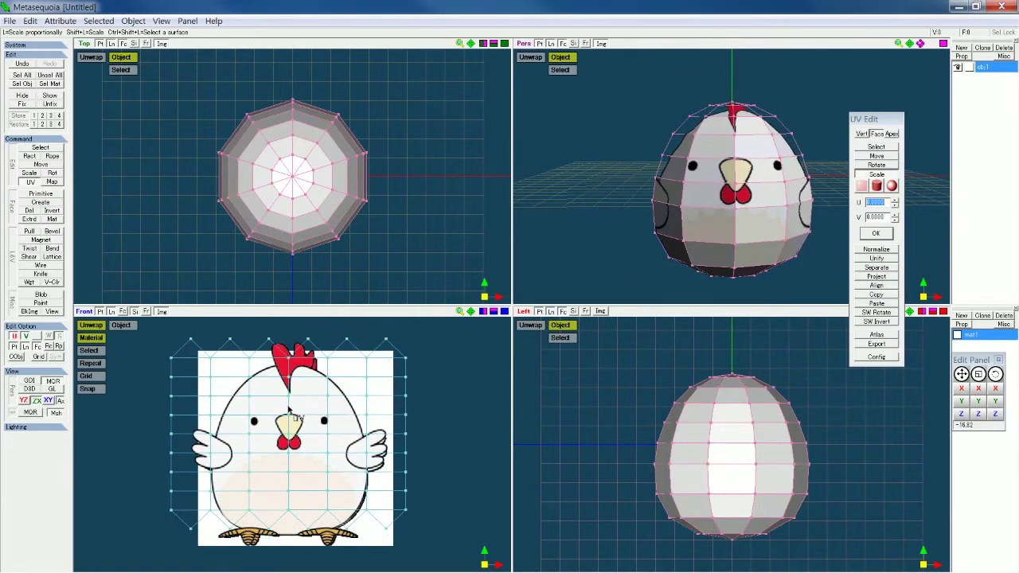
left_click_drag(296, 446, 391, 454)
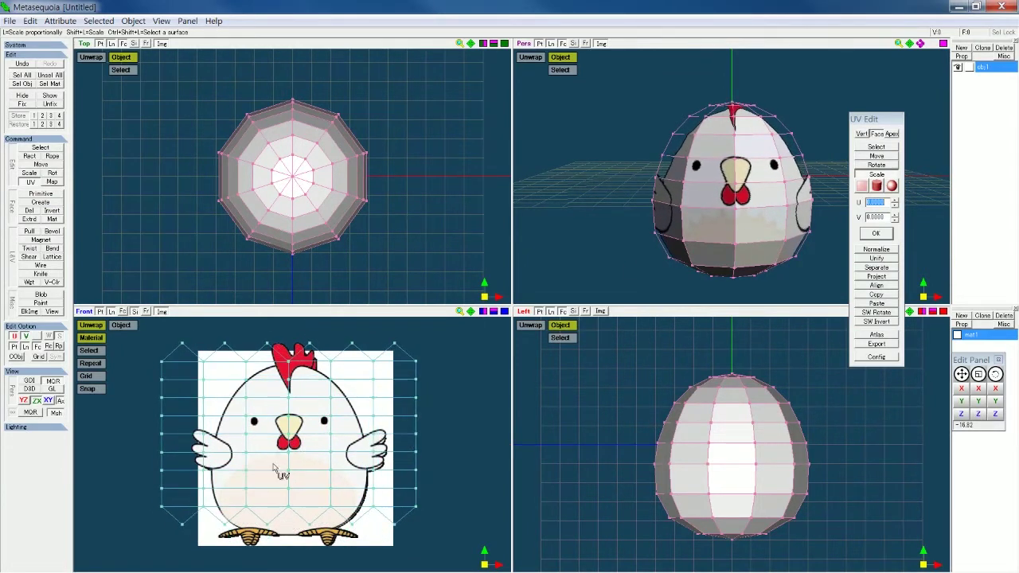
Nudge the UV layout and stretch it vertically so the face sits higher on the body
left_click(885, 147)
left_click(884, 156)
left_click_drag(290, 434, 290, 433)
right_click_drag(733, 241, 734, 236)
left_click(888, 173)
left_click_drag(288, 437, 288, 392)
Fine-tune the UV layout's scale and shift it slightly so its middle line runs through the chicken's beak
left_click(883, 156)
left_click(870, 174)
mouse_move(288, 437)
left_mouse_down("shift")
mouse_move(290, 428)
mouse_move(292, 444)
left_mouse_up("shift")
left_click(879, 157)
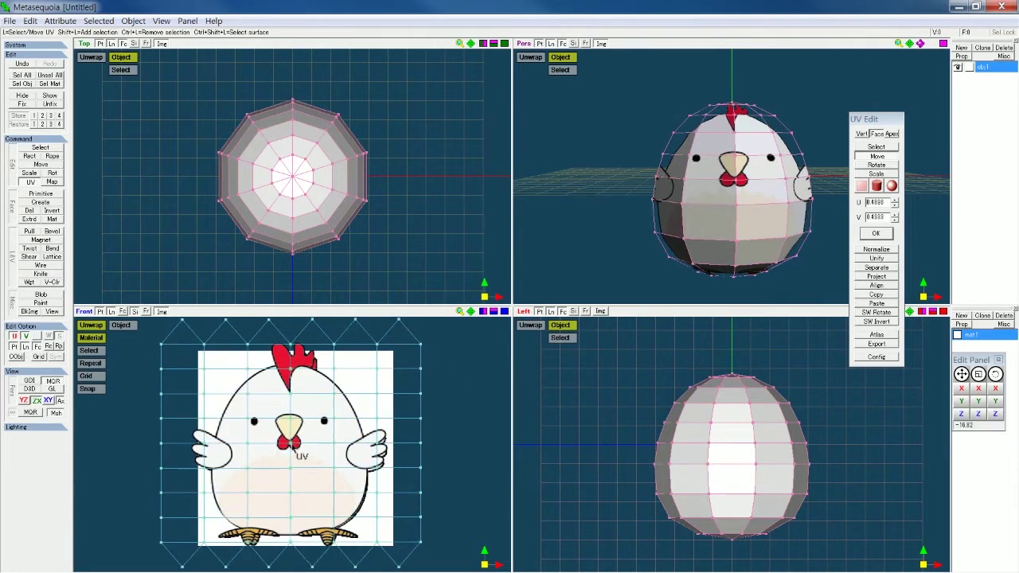
mouse_move(736, 280)
right_mouse_down()
mouse_move(664, 298)
mouse_move(735, 280)
right_mouse_up()
left_click_drag(292, 421, 289, 416)
Pull the UV points beside the image's right wing and foot inward to the chicken's body outline
left_click(876, 147)
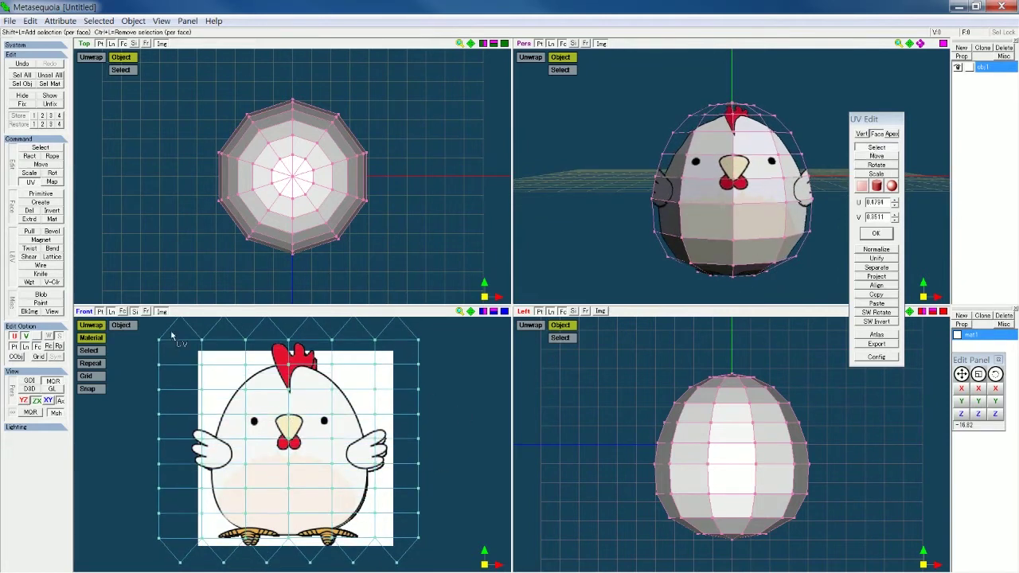
left_click(878, 174)
left_click_drag(288, 370, 372, 434)
left_click(888, 147)
left_click(884, 157)
left_click_drag(379, 472, 339, 533)
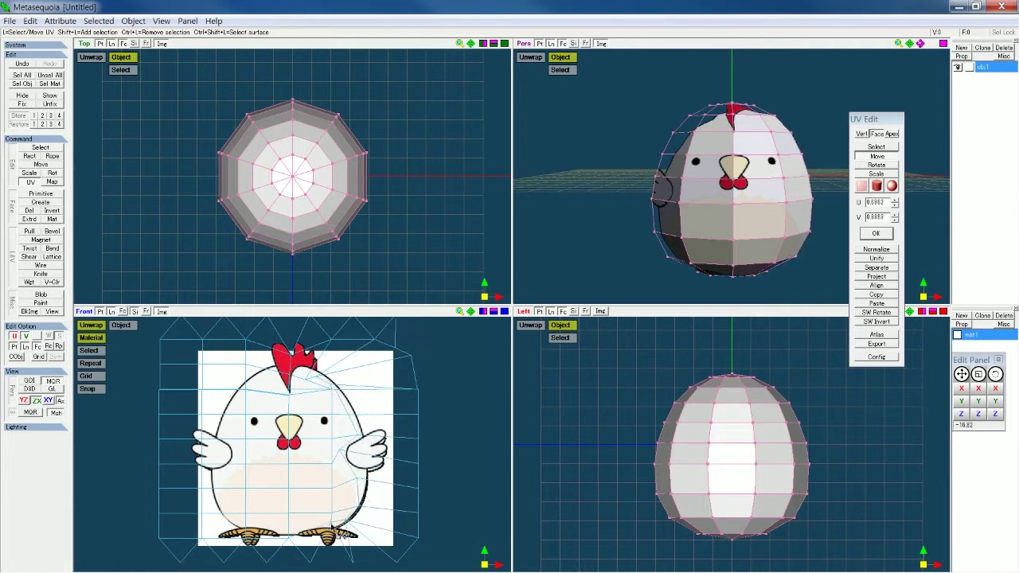
Move the UV points around the image's left foot, left wing and upper-left head inside the chicken's outline
left_click_drag(249, 531, 229, 525)
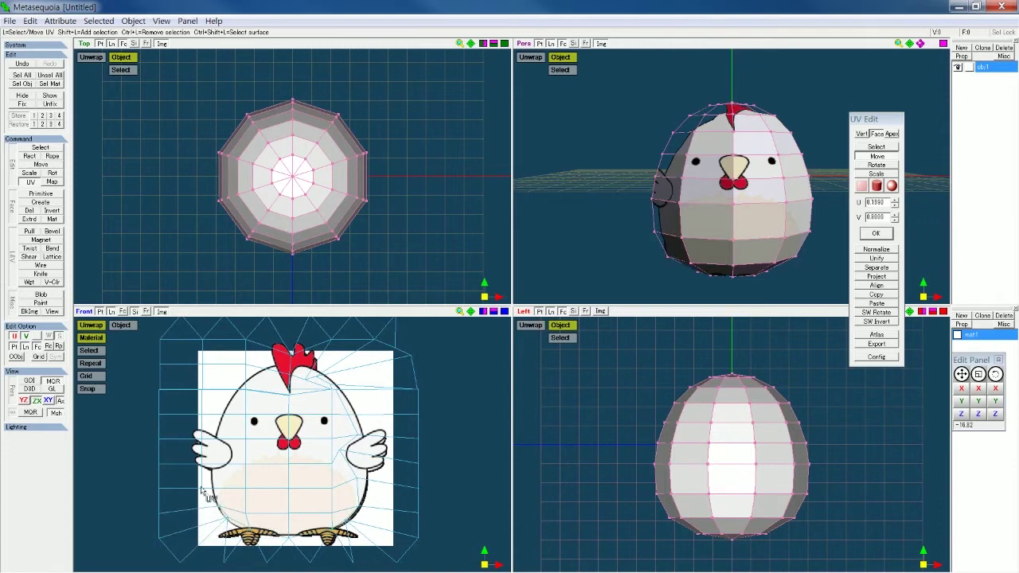
left_click_drag(204, 470, 192, 385)
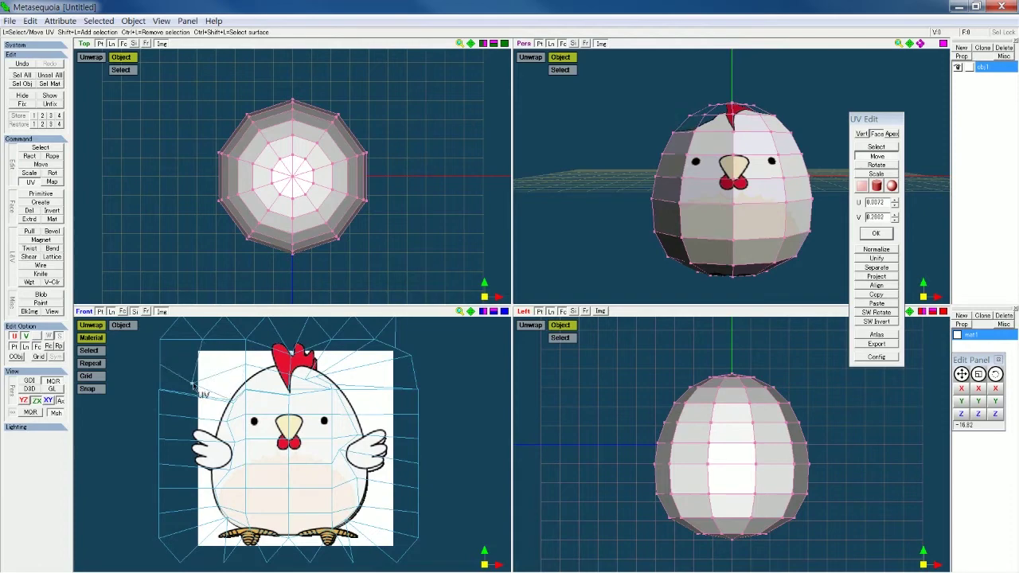
left_click_drag(247, 343, 261, 372)
left_click_drag(205, 342, 254, 382)
Move the outer UV points beside the image's right wing inward onto the white texture to cover the body's side faces
right_click_drag(741, 257, 643, 272)
left_click_drag(418, 438, 390, 431)
left_click_drag(418, 464, 391, 455)
left_click_drag(418, 488, 386, 476)
left_click_drag(391, 454, 413, 392)
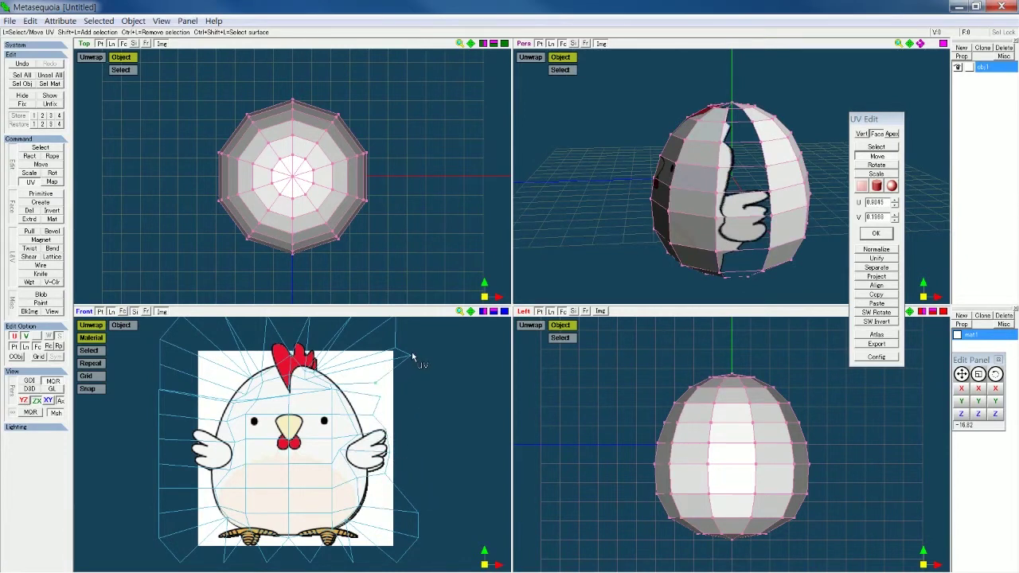
left_click_drag(418, 513, 350, 448)
right_click_drag(726, 219, 757, 211)
Switch to Pepakura Designer, open 최종 uv.mqo and check the textured chicken model
left_click_drag(447, 319, 448, 319)
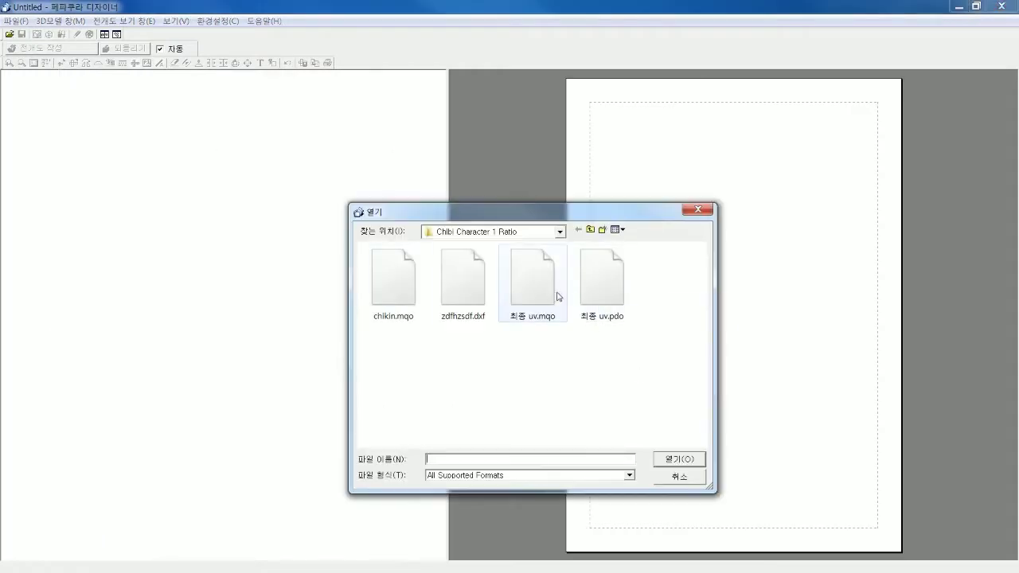
double_click(537, 268)
right_click_drag(353, 421, 369, 307)
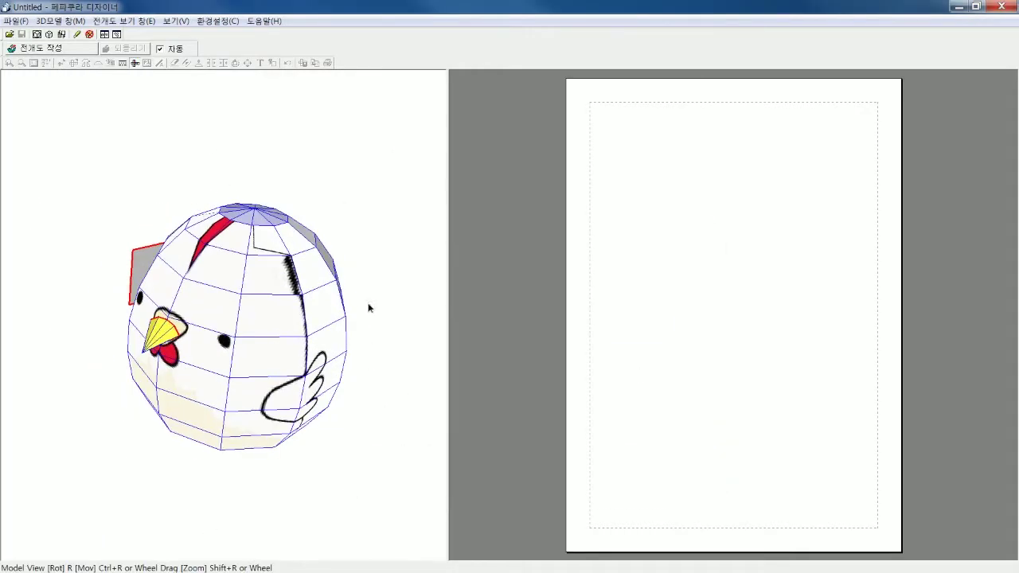
left_click(52, 48)
mouse_move(214, 270)
right_mouse_down()
mouse_move(235, 339)
mouse_move(229, 390)
right_mouse_up()
left_click(125, 49)
left_click(586, 324)
Mark cut edges around the chicken's top cap and along a seam down the back of the body
left_click_drag(447, 311, 910, 301)
left_click(78, 35)
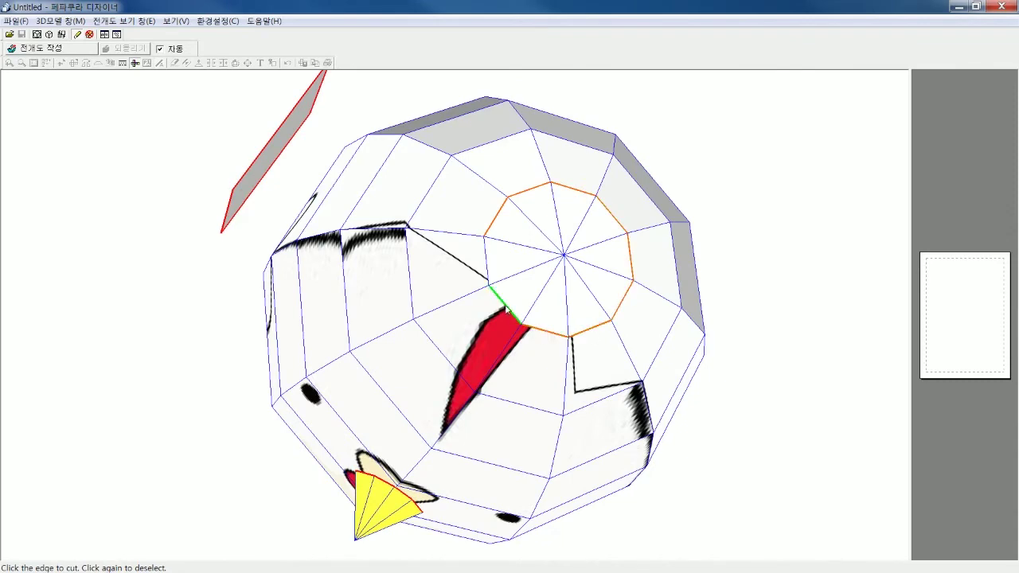
right_click_drag(447, 535, 96, 490)
left_click(380, 221)
left_click(460, 199)
left_click(533, 197)
right_click_drag(675, 244, 406, 231)
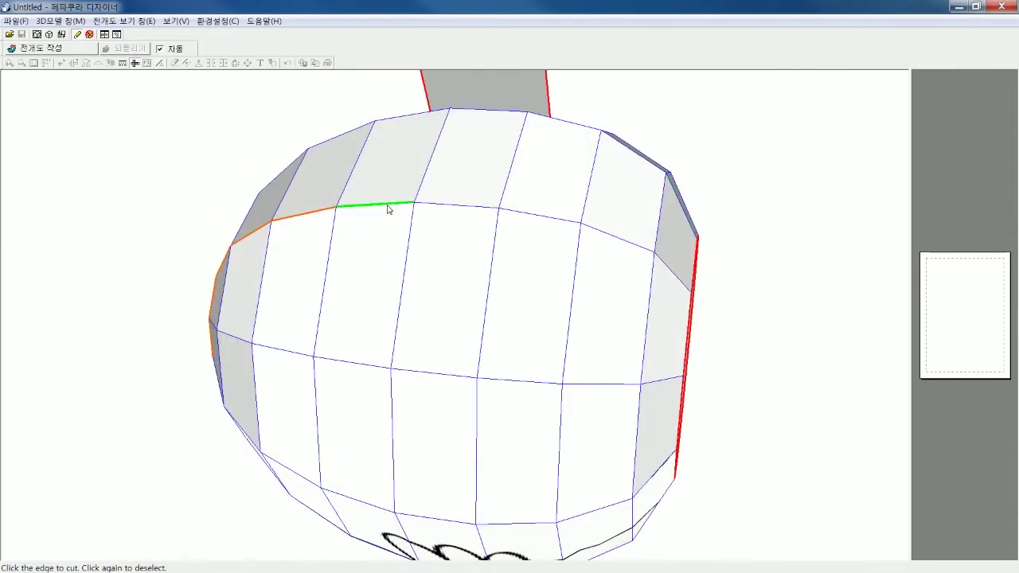
Unfold the model with the marked cuts and give the pattern view most of the window
left_click_drag(910, 250, 448, 247)
left_click(52, 48)
right_click_drag(344, 259, 314, 341)
left_click_drag(448, 342, 64, 351)
Edit the glue flaps on the yellow beak piece, adding flaps along its outer curved edge
scroll(458, 362, "up", 3)
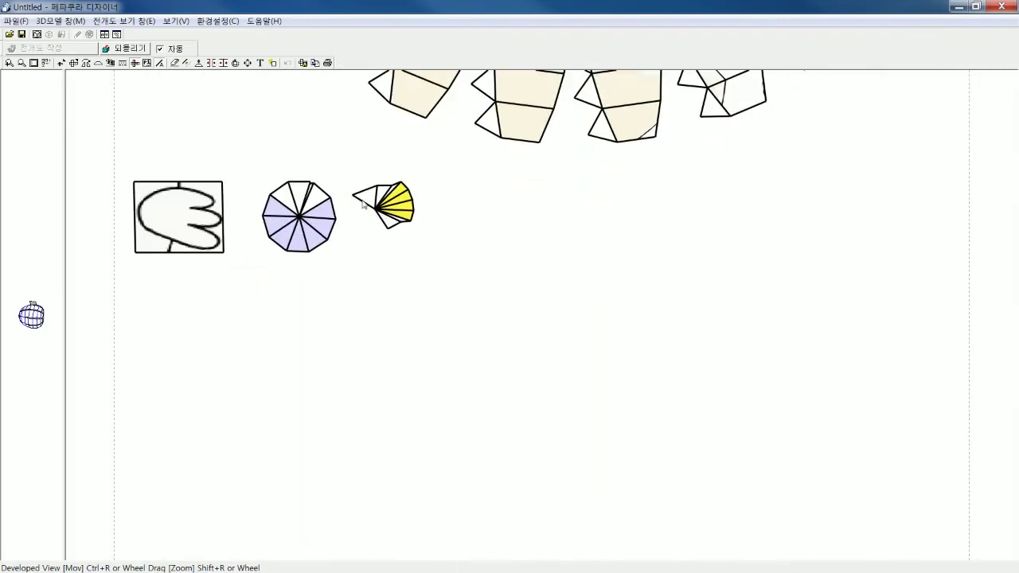
left_click(124, 21)
mouse_move(175, 36)
left_click(309, 62)
left_click(412, 197)
left_click(414, 209)
left_click(414, 207)
left_click(395, 187)
left_click(405, 221)
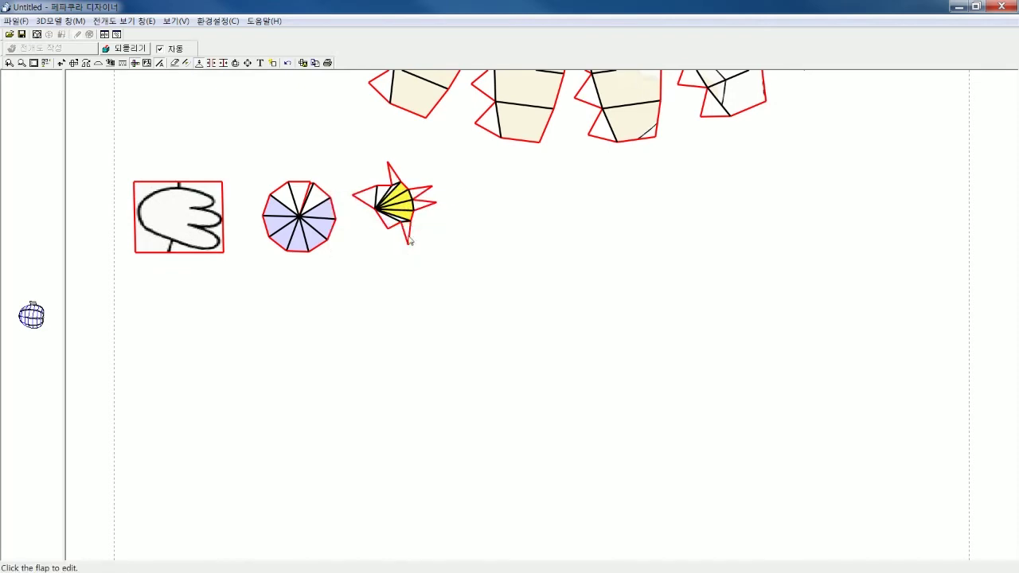
scroll(564, 256, "down", 2)
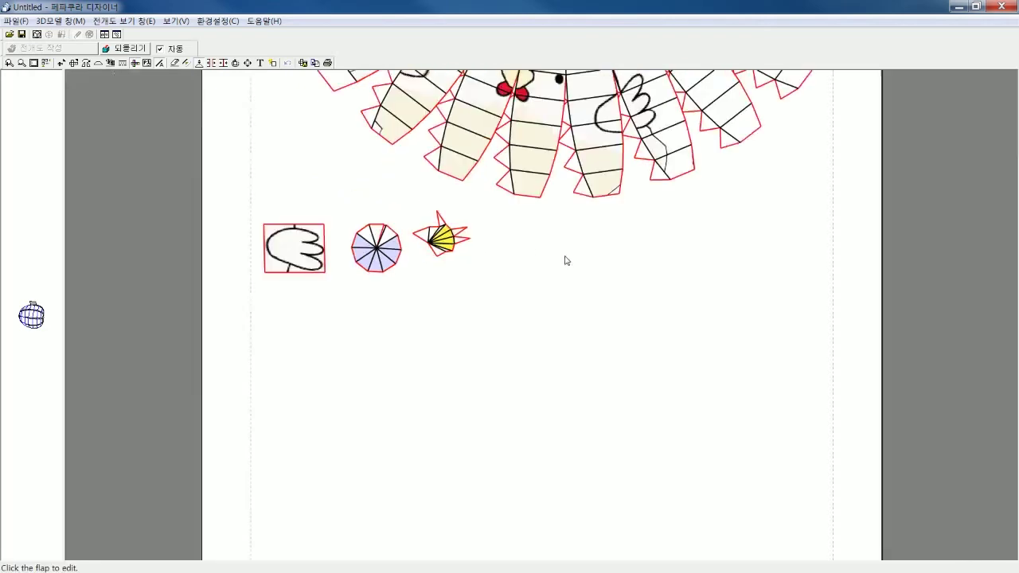
Edit the glue flaps on the body strips and the round cap piece
middle_click_drag(522, 216, 520, 420)
left_click(123, 22)
mouse_move(136, 37)
left_click(312, 61)
right_click(389, 114)
left_click(497, 106)
right_click(371, 439)
left_click(385, 474)
left_click(413, 471)
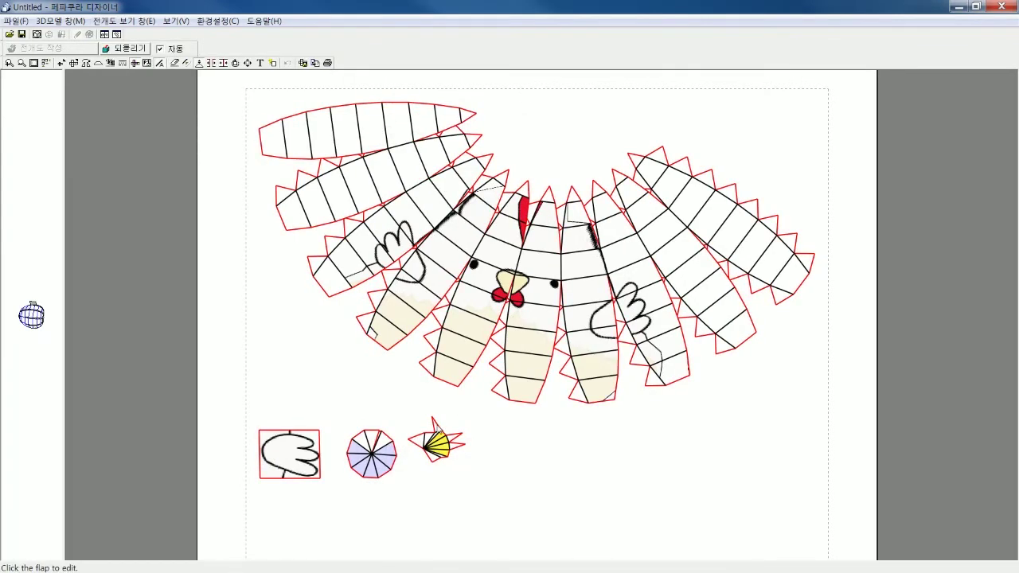
Rotate the large body piece a quarter turn so its strips run sideways across the page
left_click(125, 22)
mouse_move(131, 36)
left_click(318, 51)
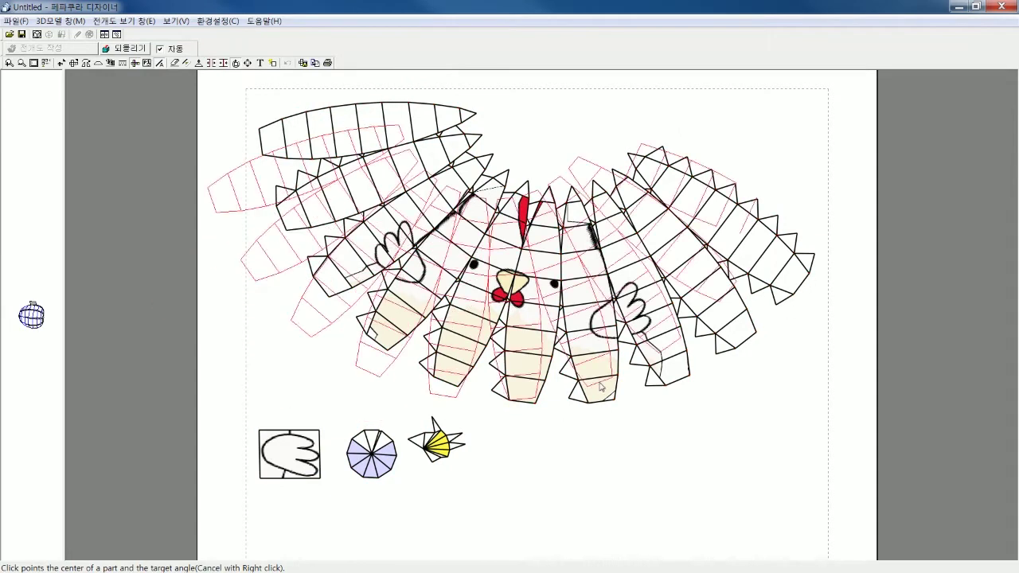
left_click(522, 515)
Move the body piece lower on the page and line up the wing and round cap with the beak above it
left_click(124, 22)
mouse_move(131, 36)
left_click(319, 37)
left_click(598, 407)
scroll(762, 387, "down", 5)
middle_click_drag(487, 483, 484, 367)
left_click_drag(523, 320, 521, 443)
left_click_drag(553, 141, 560, 134)
left_click_drag(410, 270, 450, 127)
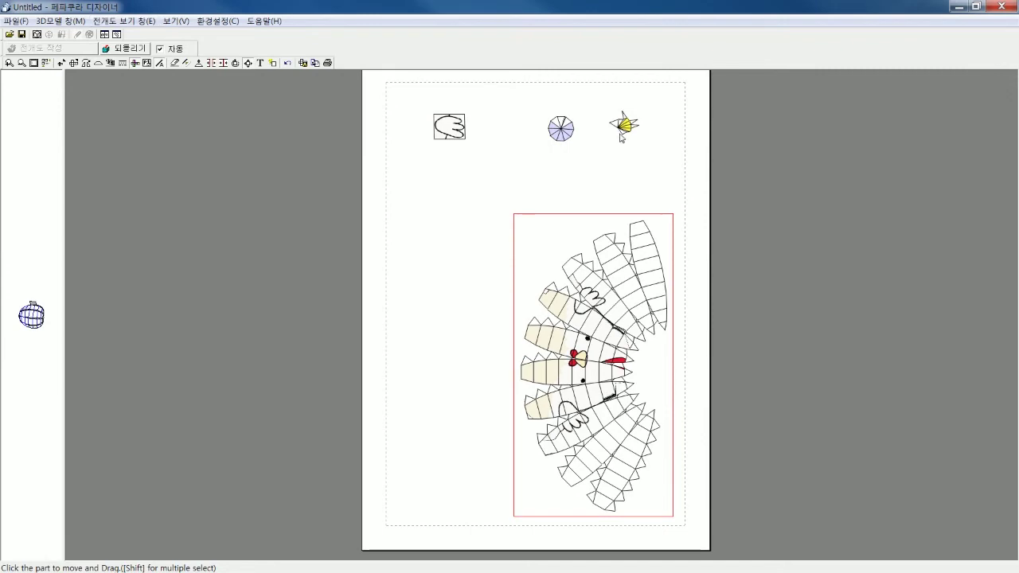
Show the matching edge numbers on the unfolded pattern
left_click(124, 22)
left_click(126, 172)
left_click(124, 22)
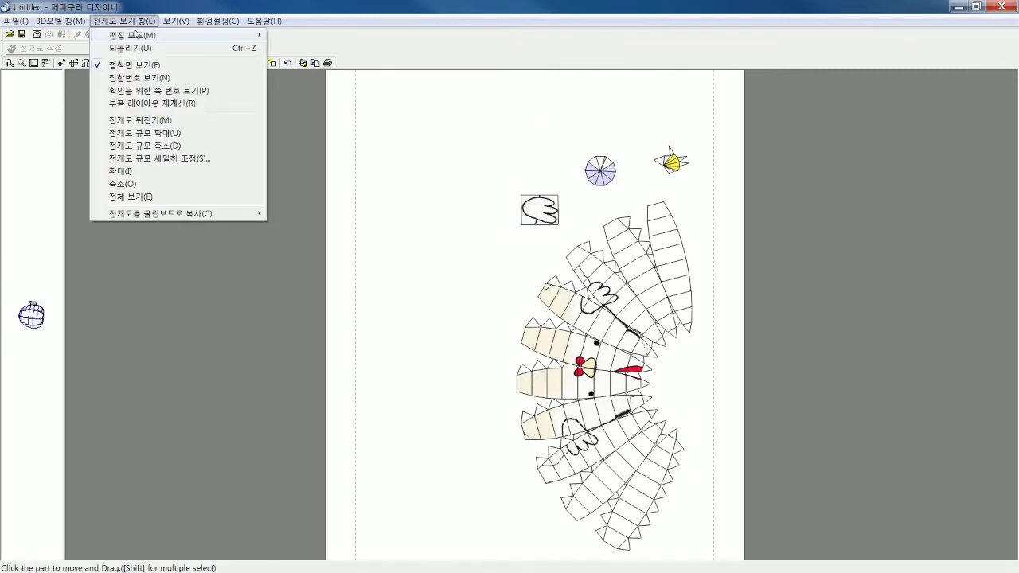
mouse_move(262, 34)
left_click(164, 78)
Centre the body piece on the page and move the wing piece into the row with the cap and beak
left_click_drag(609, 343, 522, 364)
left_click_drag(535, 202, 498, 161)
left_click_drag(549, 378, 557, 357)
Examine the numbered edges of the body piece and hide the edge numbers again
scroll(723, 400, "up", 3)
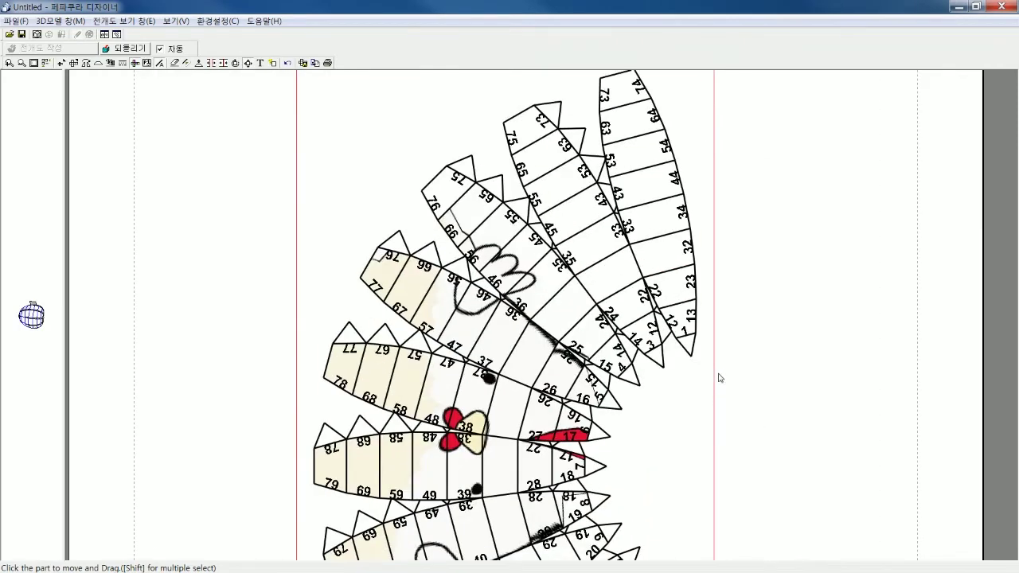
middle_click_drag(650, 499, 646, 404)
left_click(176, 23)
mouse_move(136, 22)
left_click(135, 79)
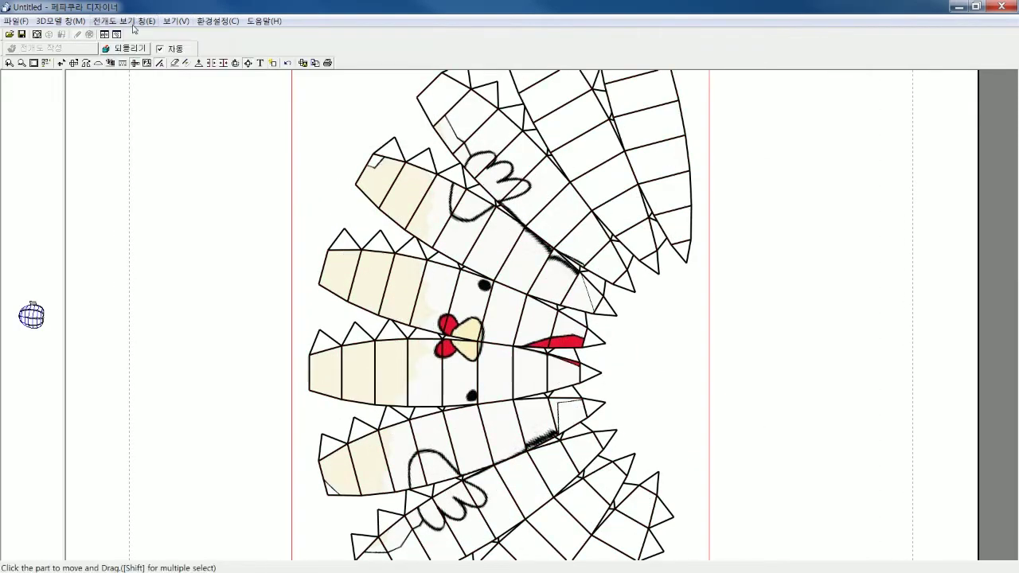
Hide the glue flaps and show them again
left_click(131, 24)
left_click(107, 68)
left_click(118, 23)
left_click(121, 66)
left_click(211, 21)
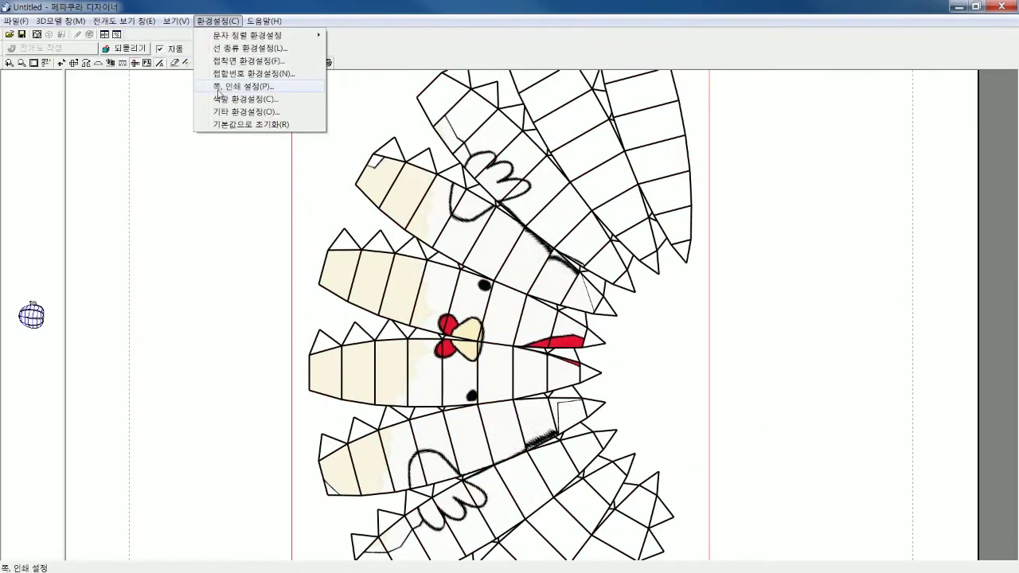
left_click(134, 21)
mouse_move(208, 40)
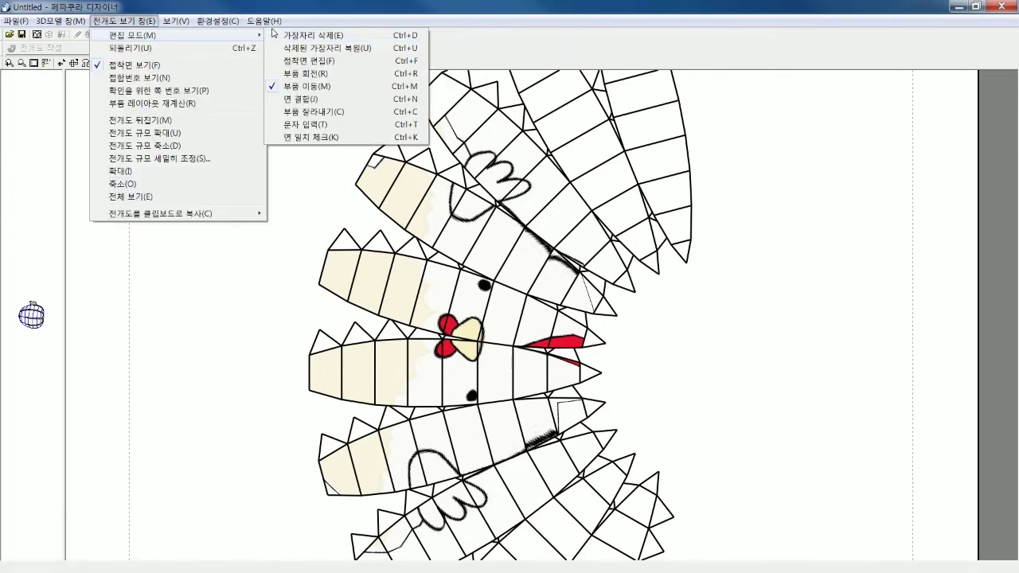
left_click(234, 330)
scroll(703, 364, "down", 7)
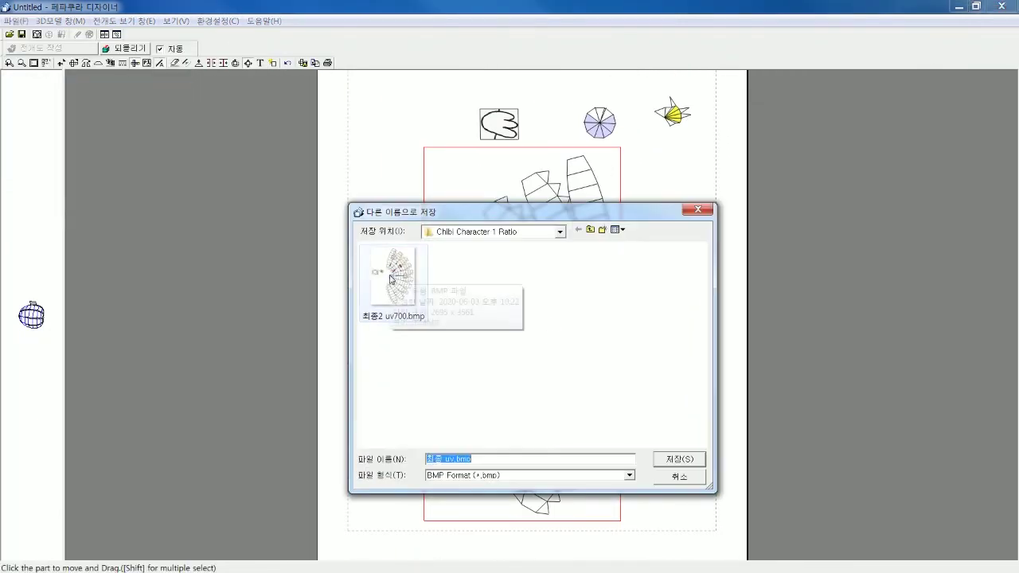